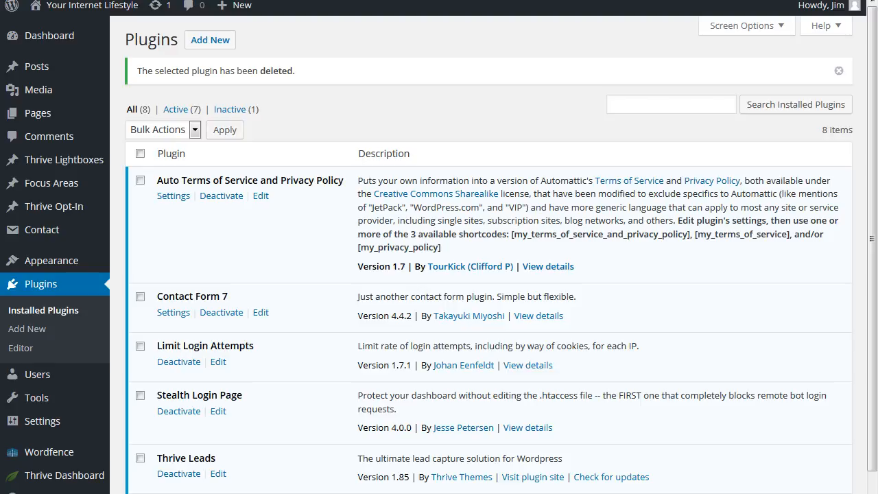
Review the Day 1 to-do list in the notes window, from installing plugins to adding the sitemap, and return to the plugins page.
{"action": "key", "text": "alt+Tab"}
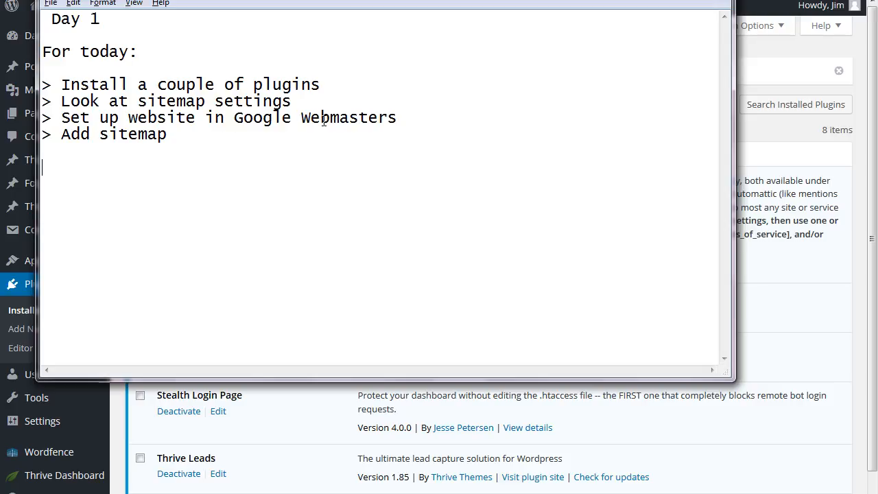
{"action": "left_click", "coordinate": [174, 134]}
{"action": "left_click_drag", "start_coordinate": [396, 117], "coordinate": [65, 84]}
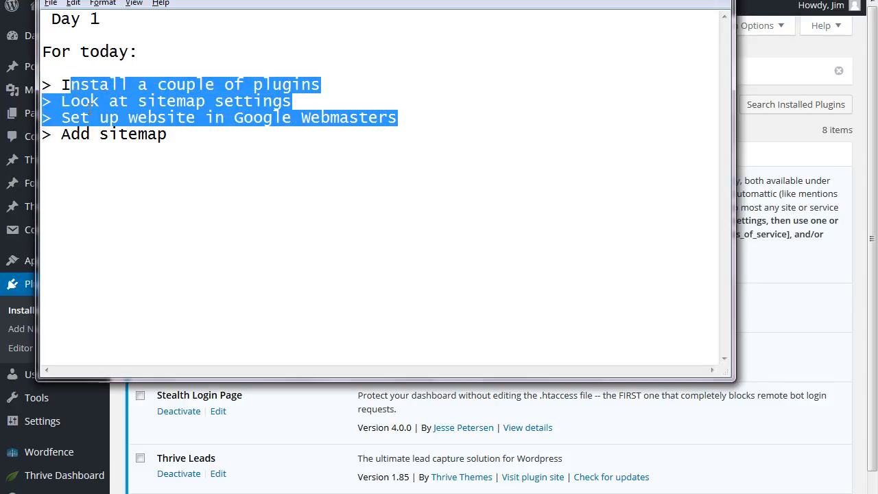
{"action": "left_click", "coordinate": [287, 141]}
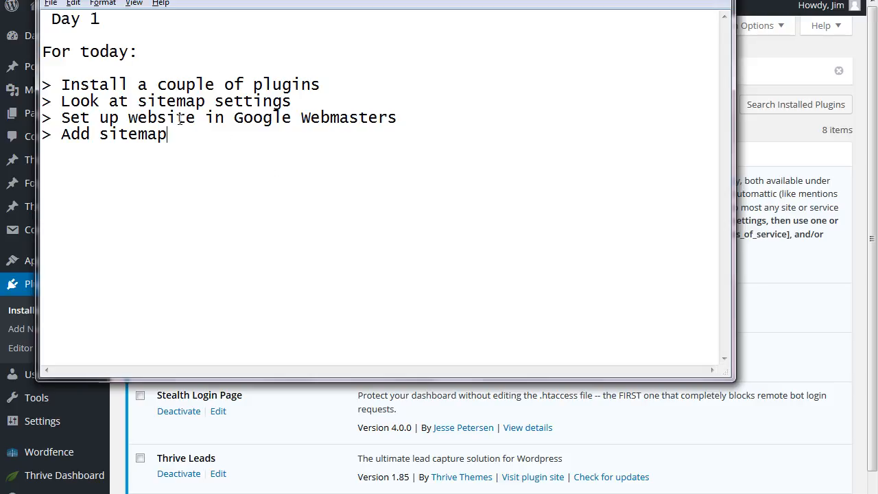
{"action": "left_click_drag", "start_coordinate": [237, 119], "coordinate": [284, 138]}
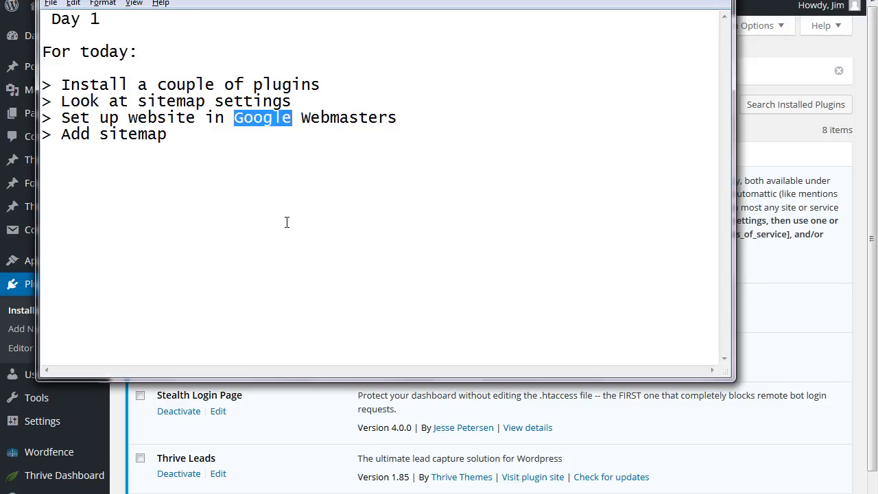
{"action": "left_click", "coordinate": [233, 152]}
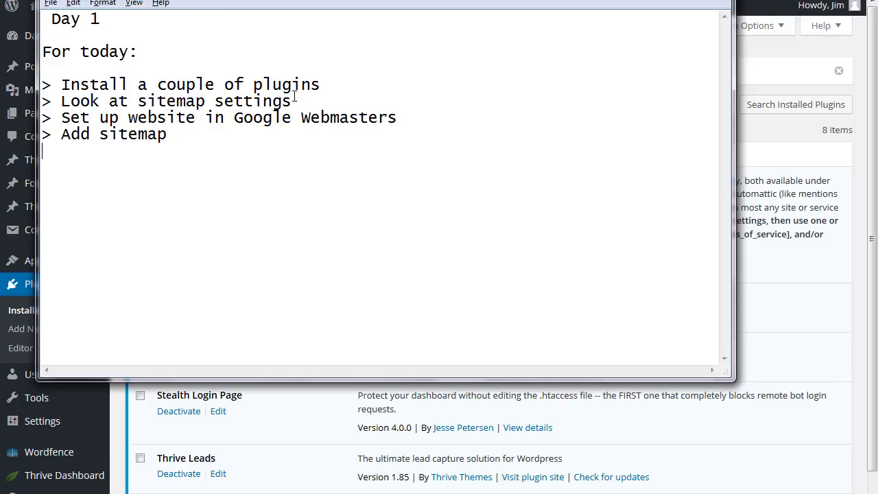
{"action": "left_click_drag", "start_coordinate": [298, 96], "coordinate": [268, 76]}
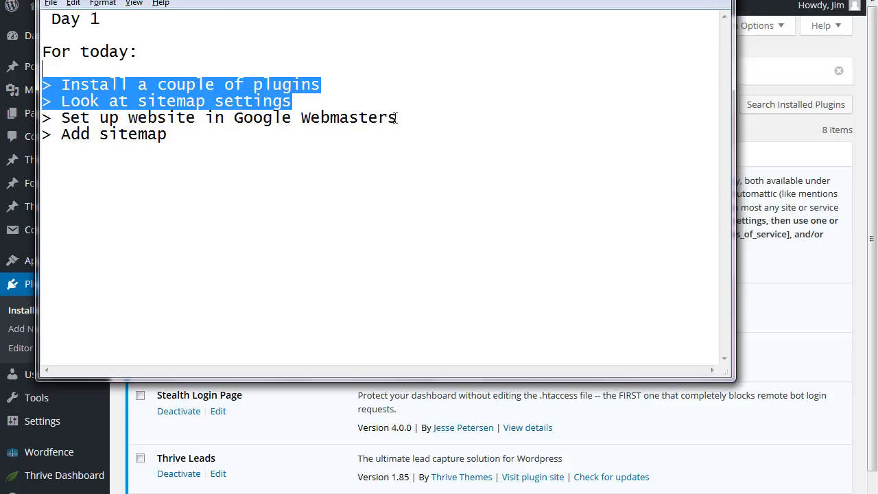
{"action": "left_click_drag", "start_coordinate": [396, 118], "coordinate": [236, 118]}
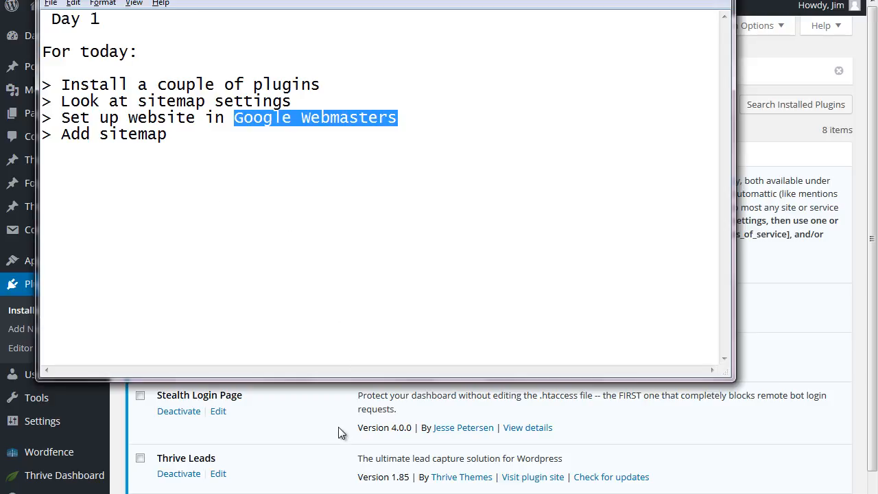
{"action": "left_click", "coordinate": [824, 52]}
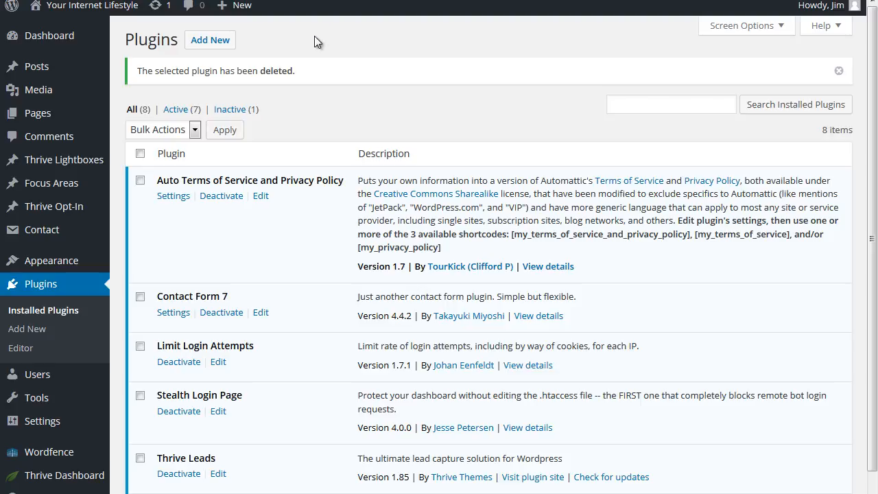
Search the plugin directory for "xml sitemap", and install and activate XML Sitemap & Google News feeds.
{"action": "left_click", "coordinate": [218, 41]}
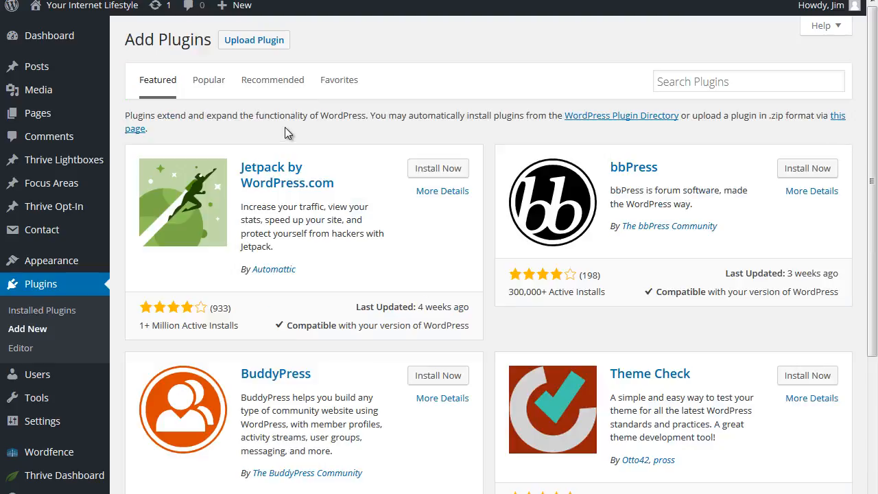
{"action": "left_click", "coordinate": [710, 81]}
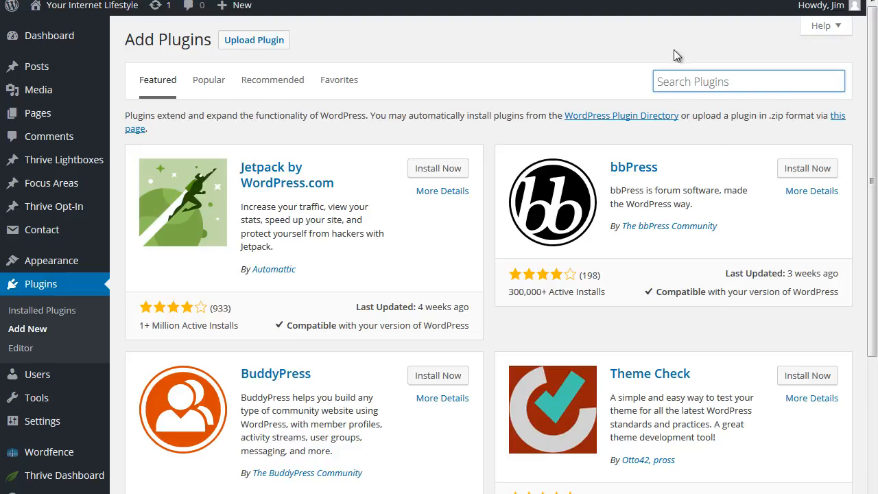
{"action": "type", "text": "xml sitemap"}
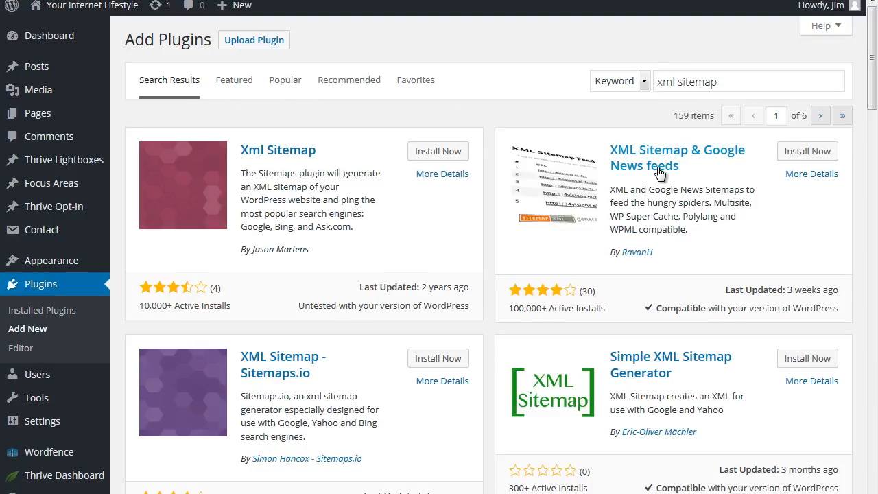
{"action": "left_click", "coordinate": [808, 152]}
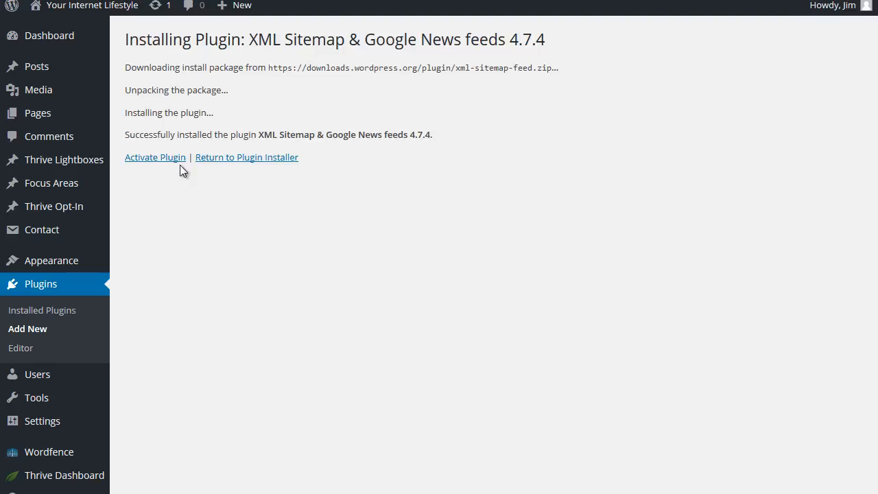
{"action": "left_click", "coordinate": [179, 158]}
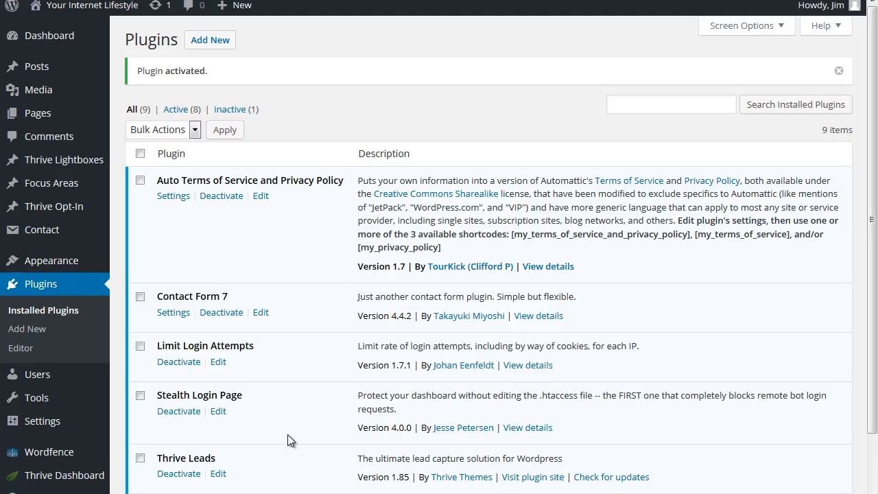
Search the plugin directory for "header" and install the Header and Footer plugin.
{"action": "left_click", "coordinate": [212, 40]}
{"action": "left_click", "coordinate": [736, 82]}
{"action": "type", "text": "header"}
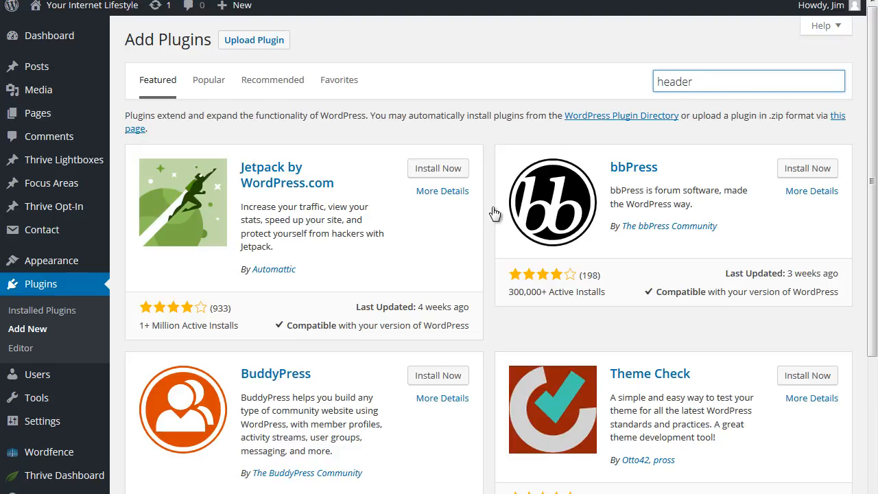
{"action": "key", "text": "Return"}
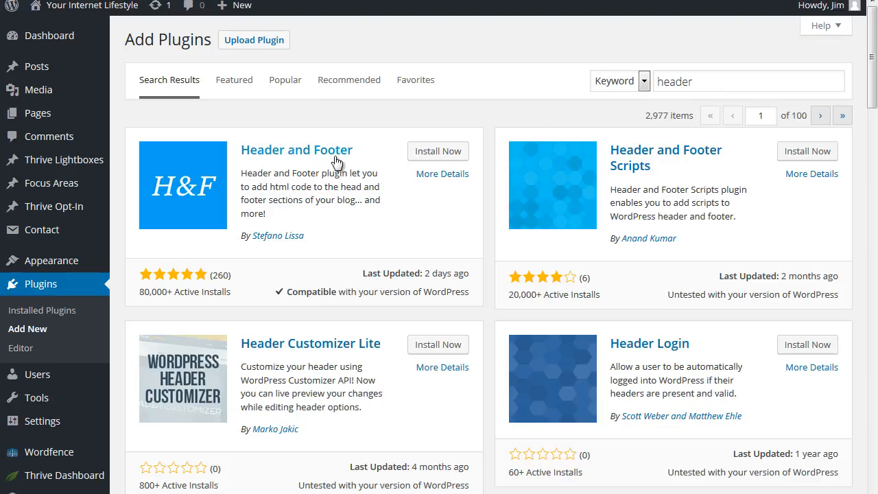
{"action": "left_click", "coordinate": [445, 157]}
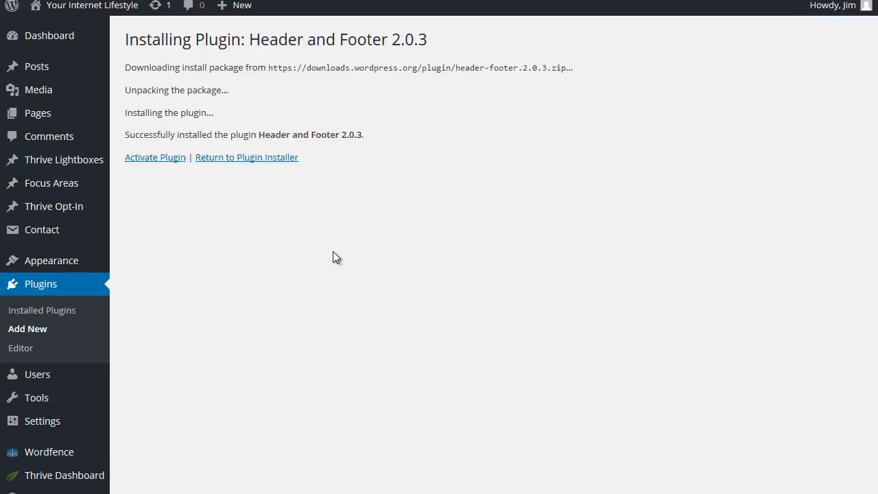
Check the Day 1 to-do list in the notes window, and activate the Header and Footer plugin.
{"action": "key", "text": "alt+Tab"}
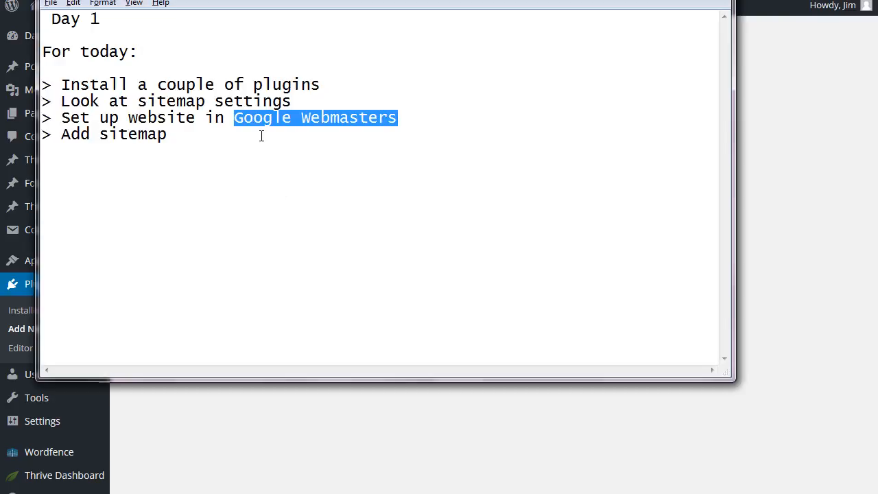
{"action": "left_click", "coordinate": [227, 139]}
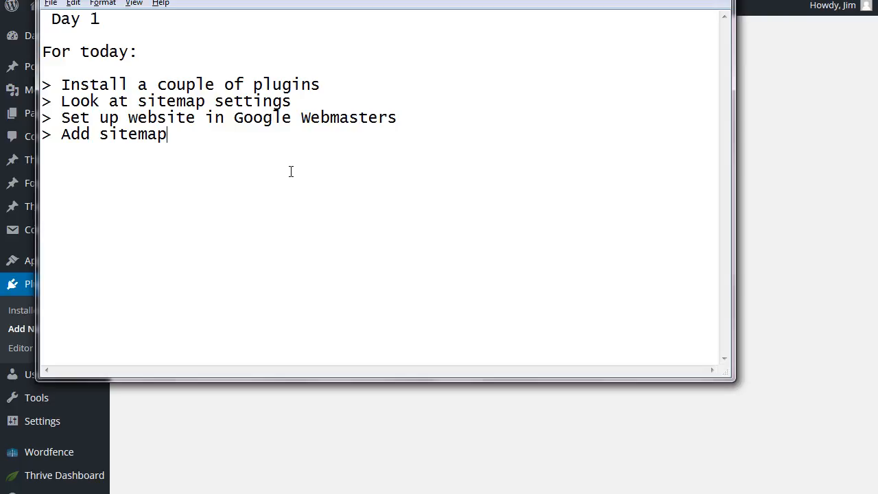
{"action": "key", "text": "Return"}
{"action": "left_click", "coordinate": [763, 165]}
{"action": "left_click", "coordinate": [156, 164]}
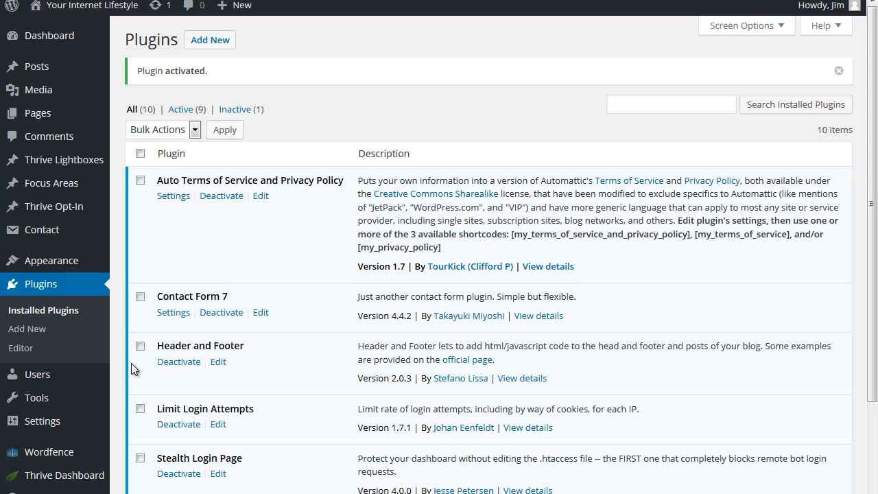
Open the settings of the XML Sitemap & Google News feeds plugin at the XML Sitemap section.
{"action": "mouse_move", "coordinate": [105, 383]}
{"action": "mouse_move", "coordinate": [64, 430]}
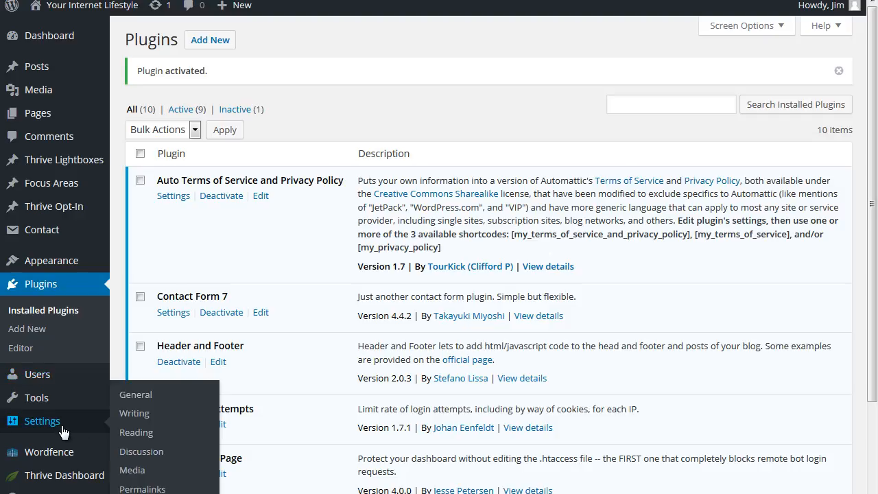
{"action": "scroll", "coordinate": [499, 283], "scroll_direction": "down", "scroll_amount": 3}
{"action": "scroll", "coordinate": [499, 284], "scroll_direction": "down", "scroll_amount": 5}
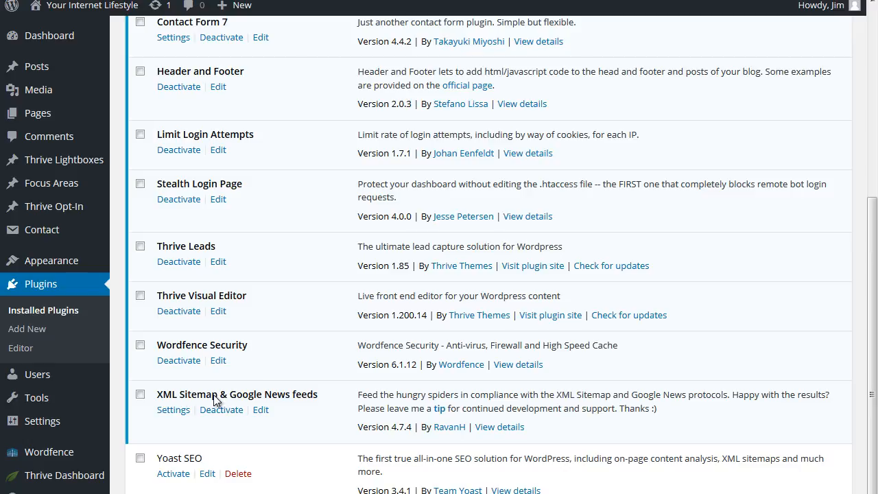
{"action": "left_click", "coordinate": [173, 410]}
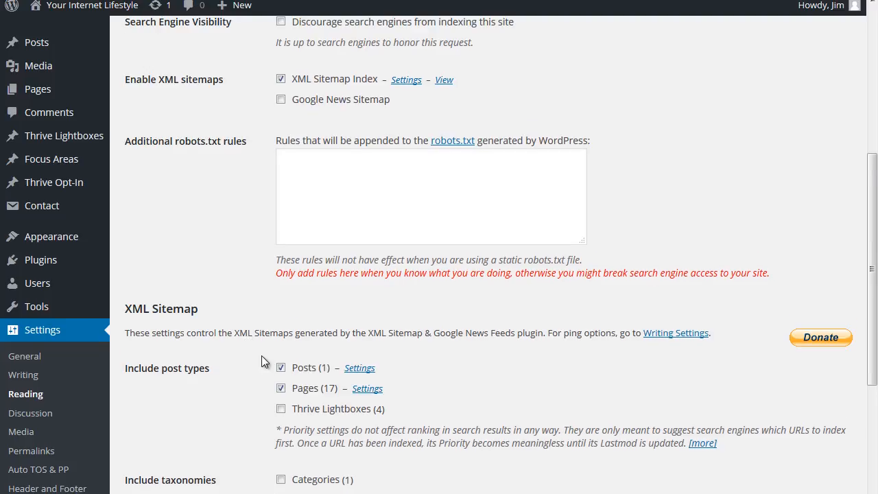
{"action": "scroll", "coordinate": [261, 355], "scroll_direction": "down", "scroll_amount": 3}
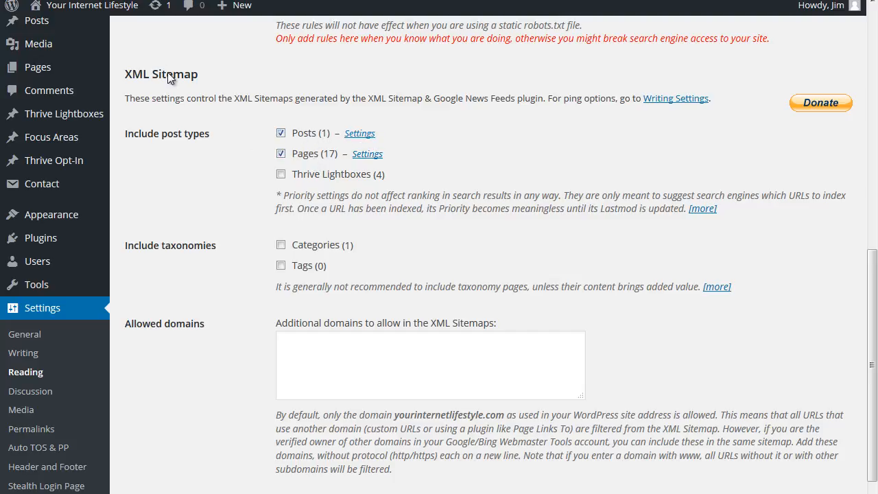
Expand the sitemap settings for posts and pages, and set the priority to 0.9 for posts and 0.1 for pages.
{"action": "left_click", "coordinate": [360, 133]}
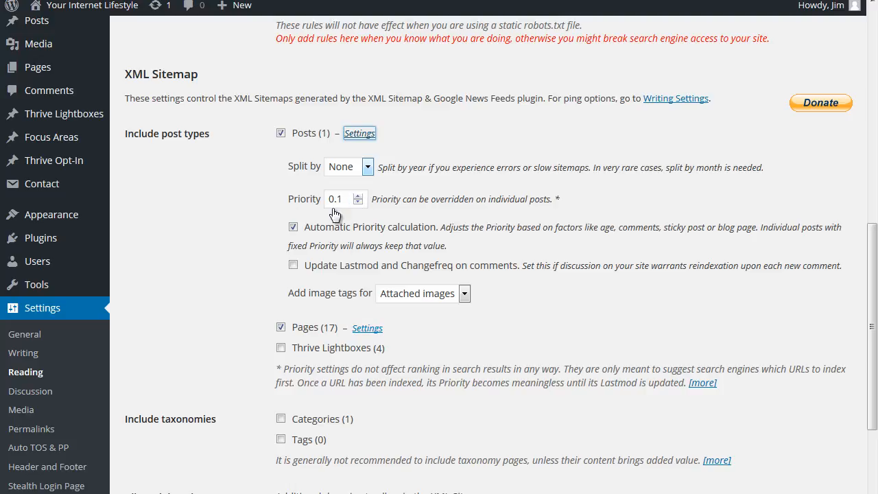
{"action": "left_click", "coordinate": [368, 330]}
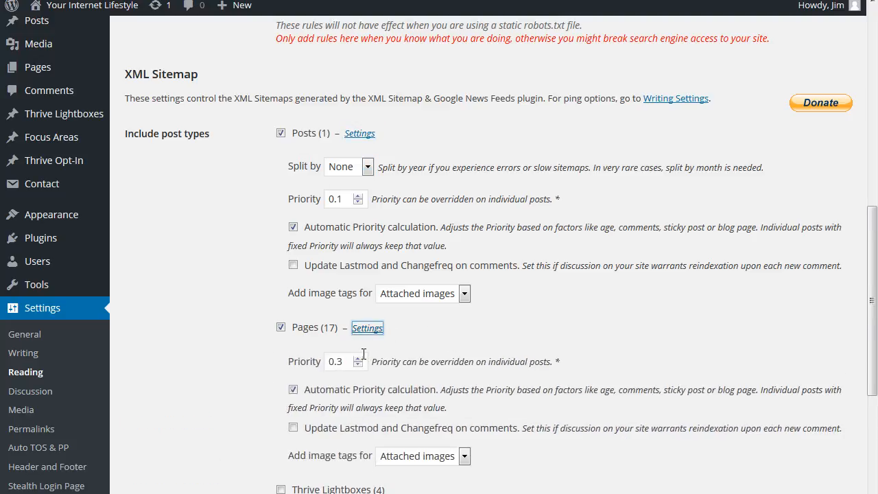
{"action": "left_click", "coordinate": [358, 358]}
{"action": "left_click", "coordinate": [357, 359]}
{"action": "left_click", "coordinate": [357, 358]}
{"action": "left_click", "coordinate": [358, 358]}
{"action": "left_click", "coordinate": [358, 358]}
{"action": "left_click", "coordinate": [357, 358]}
{"action": "left_click", "coordinate": [357, 364]}
{"action": "left_click", "coordinate": [358, 364]}
Check the remaining XML Sitemap options and save the Reading Settings.
{"action": "scroll", "coordinate": [498, 342], "scroll_direction": "down", "scroll_amount": 5}
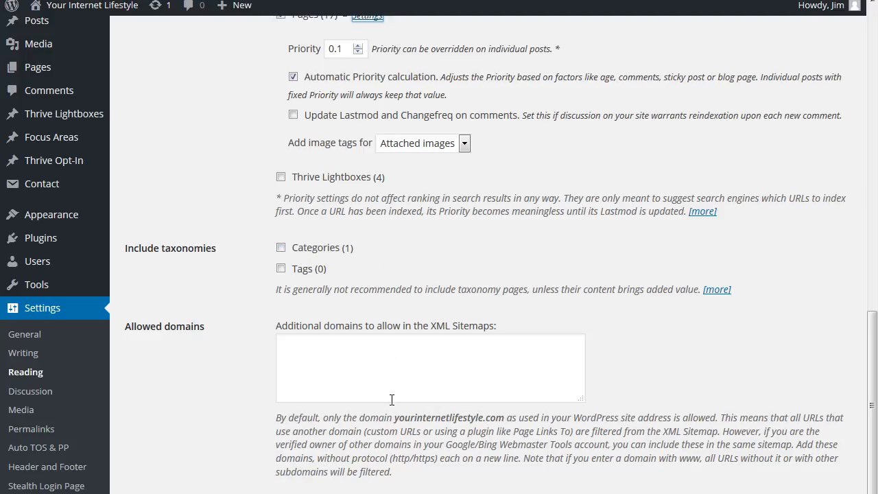
{"action": "scroll", "coordinate": [386, 386], "scroll_direction": "up", "scroll_amount": 6}
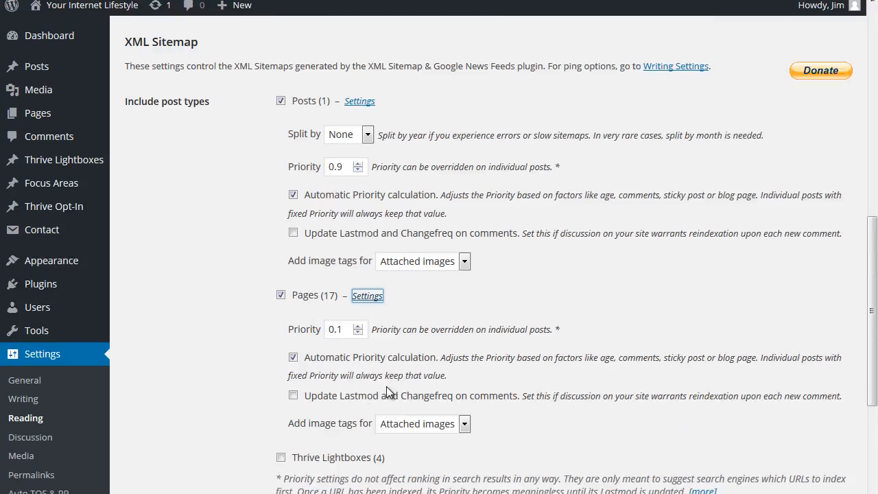
{"action": "scroll", "coordinate": [387, 386], "scroll_direction": "down", "scroll_amount": 5}
{"action": "scroll", "coordinate": [386, 387], "scroll_direction": "down", "scroll_amount": 5}
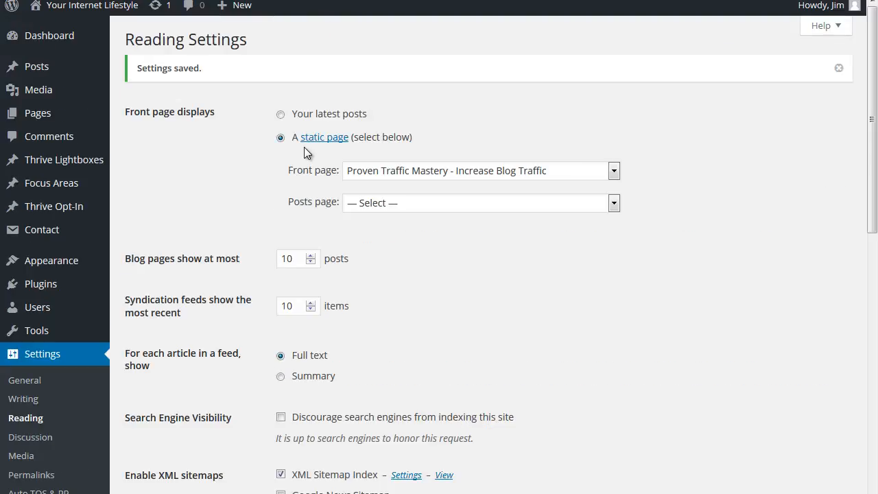
{"action": "scroll", "coordinate": [500, 342], "scroll_direction": "down", "scroll_amount": 2}
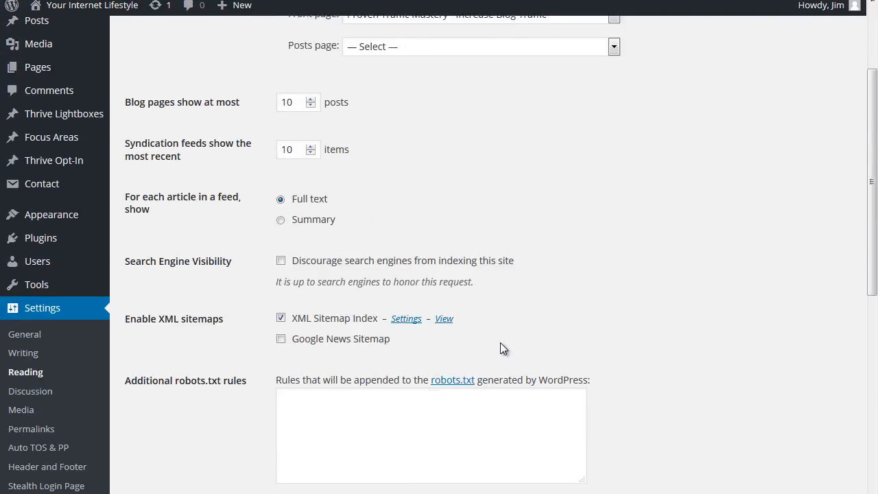
{"action": "scroll", "coordinate": [500, 342], "scroll_direction": "down", "scroll_amount": 1}
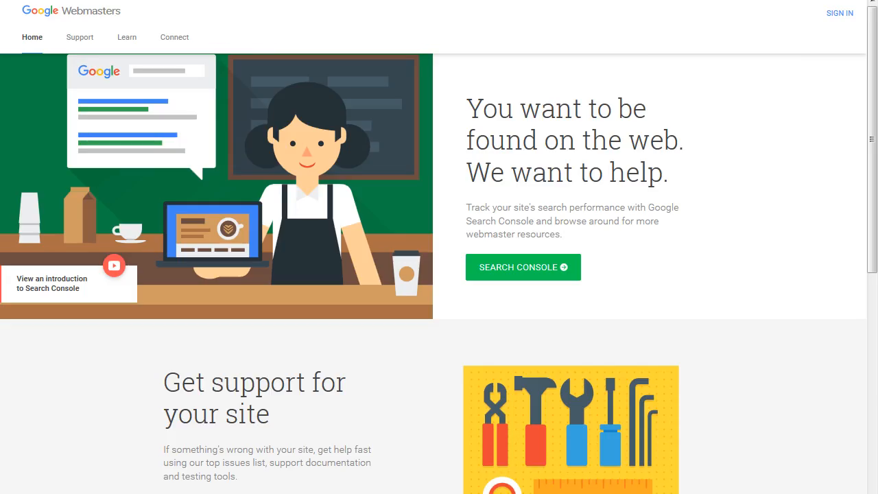
Exit full screen on the Google Webmasters page, sign in to Search Console, and widen the browser window.
{"action": "key", "text": "F11"}
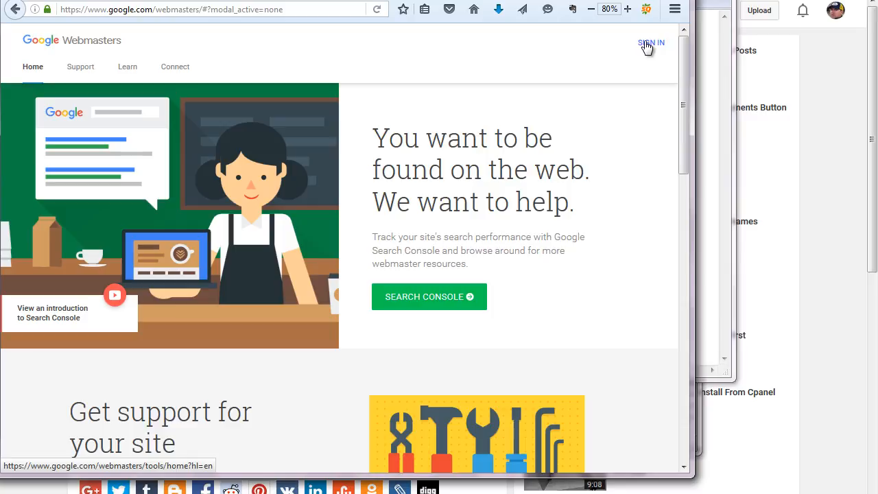
{"action": "left_click_drag", "start_coordinate": [617, 0], "coordinate": [653, 0]}
{"action": "left_click", "coordinate": [706, 22]}
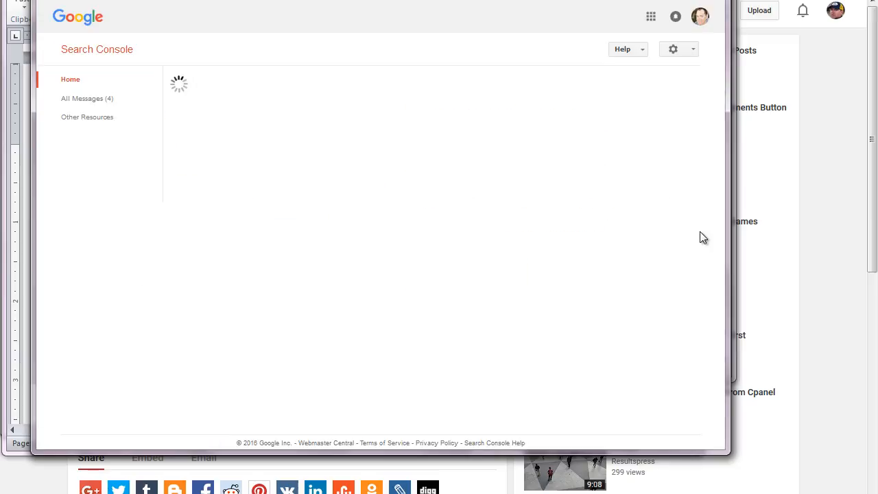
{"action": "left_click_drag", "start_coordinate": [729, 248], "coordinate": [851, 255]}
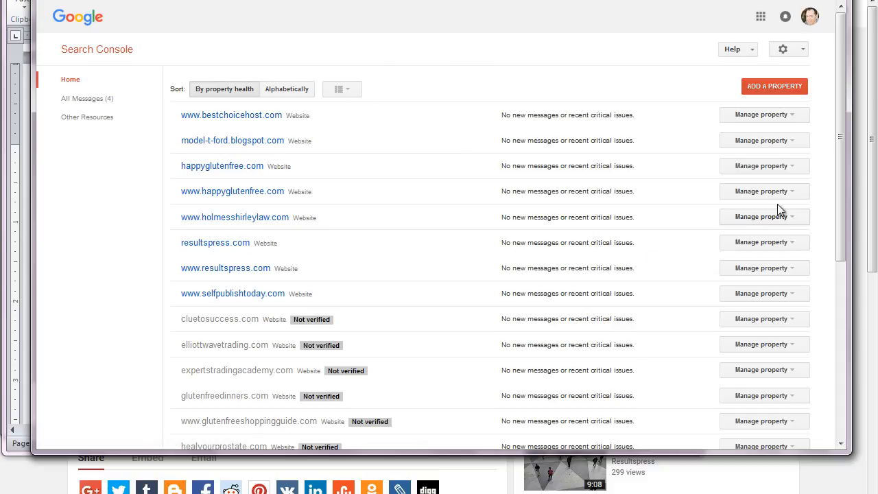
{"action": "left_click", "coordinate": [776, 89]}
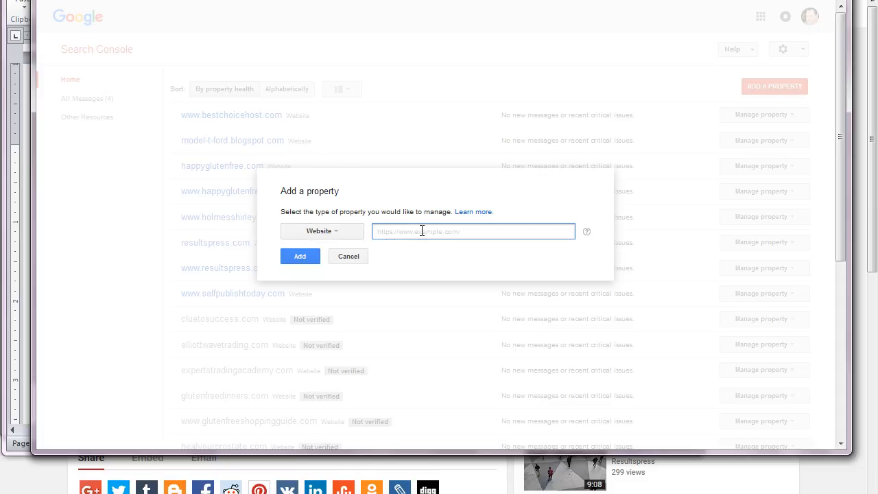
{"action": "type", "text": "http"}
{"action": "type", "text": "://your"}
{"action": "type", "text": "internetlife"}
{"action": "type", "text": "sylte.com"}
{"action": "type", "text": ".com"}
{"action": "left_click", "coordinate": [314, 256]}
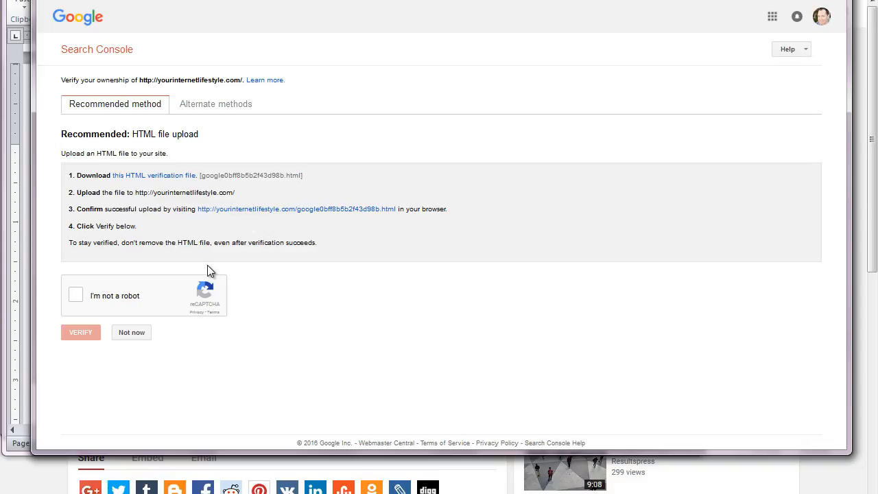
Compare the alternate ownership verification methods for yourinternetlifestyle.com and choose HTML tag.
{"action": "left_click", "coordinate": [208, 111]}
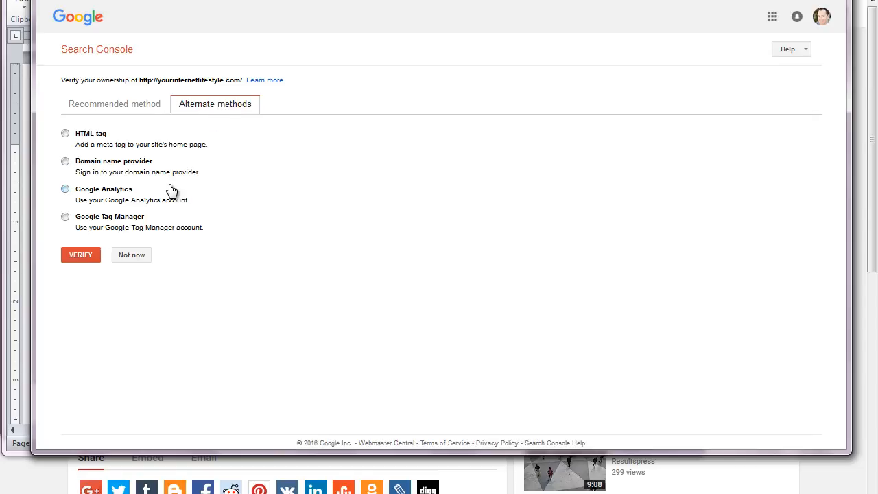
{"action": "left_click", "coordinate": [65, 134]}
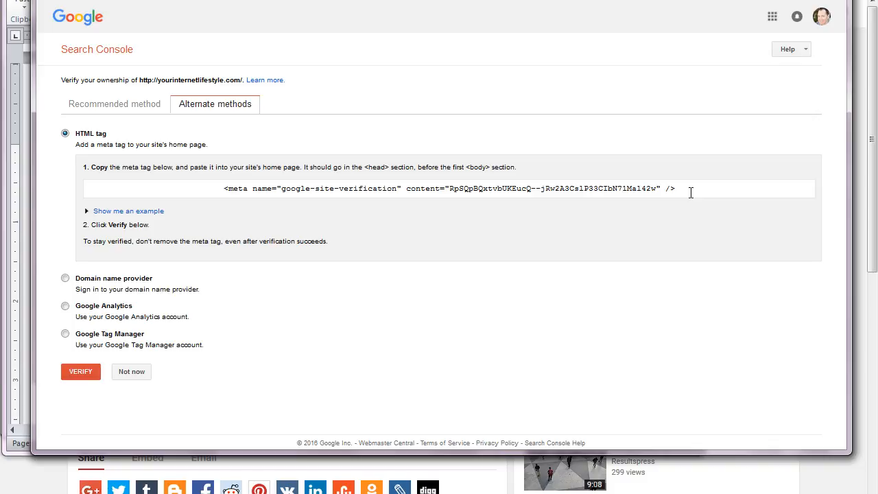
{"action": "left_click", "coordinate": [65, 307]}
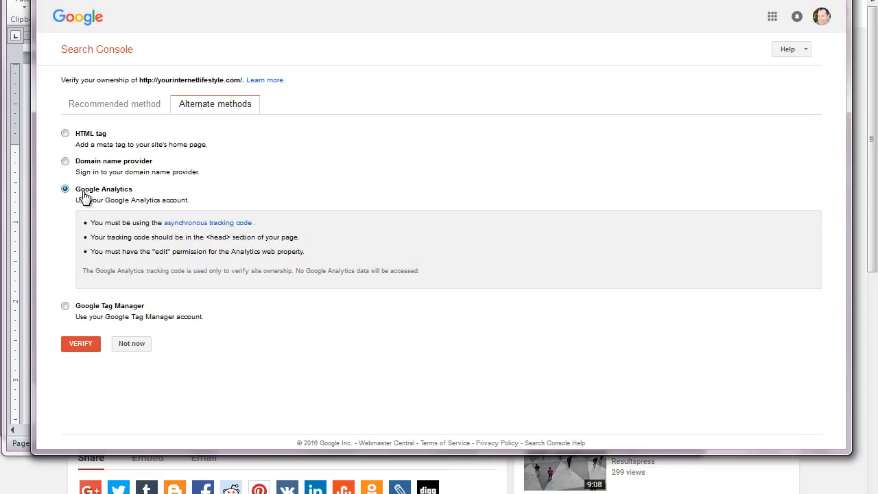
{"action": "left_click", "coordinate": [65, 133]}
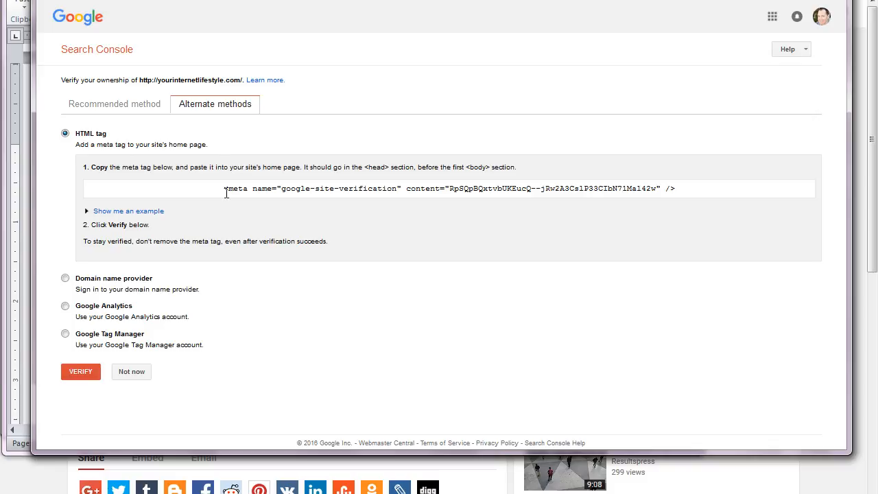
Copy the whole google-site-verification meta tag supplied for the site's home page.
{"action": "left_click", "coordinate": [703, 187]}
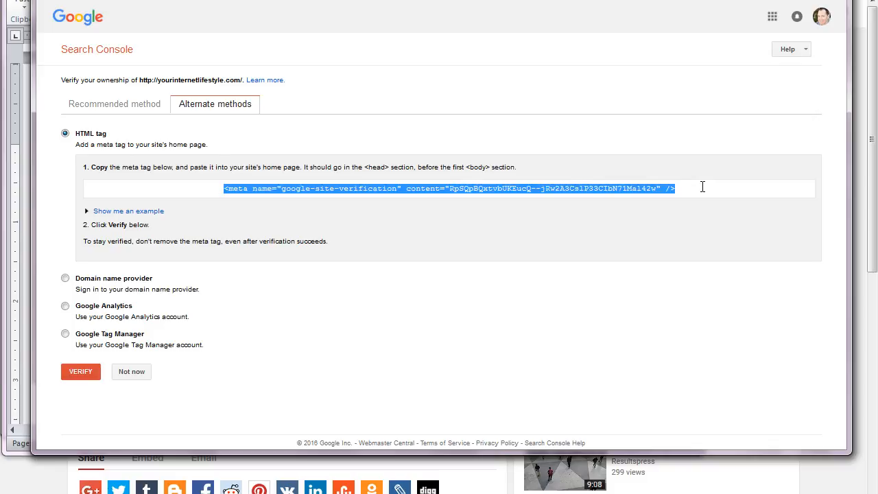
{"action": "left_click", "coordinate": [686, 213]}
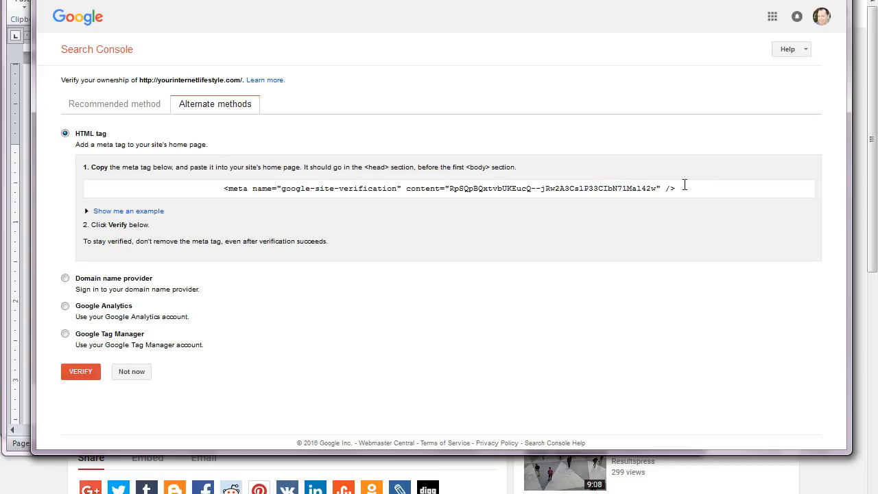
{"action": "left_click", "coordinate": [690, 188]}
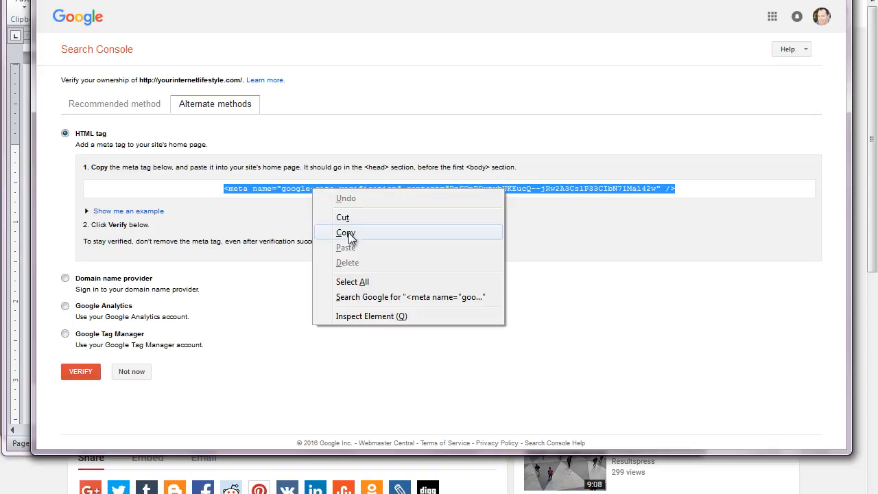
{"action": "left_click", "coordinate": [421, 237]}
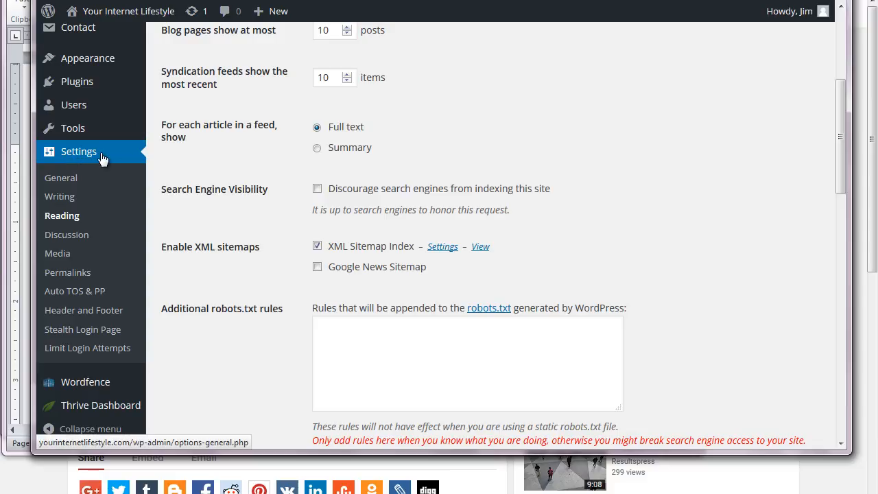
In WordPress, open the Header and Footer settings and put the copied verification meta tag in the head section for every page.
{"action": "left_click", "coordinate": [68, 317]}
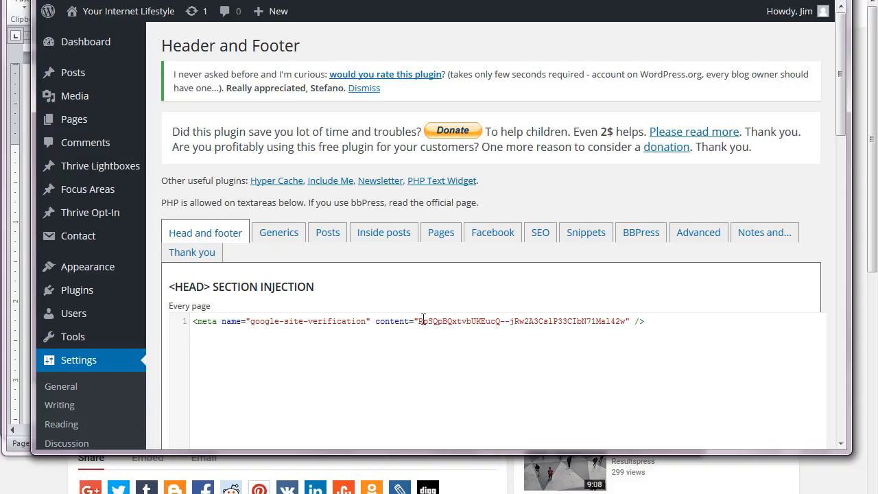
{"action": "scroll", "coordinate": [313, 326], "scroll_direction": "down", "scroll_amount": 1}
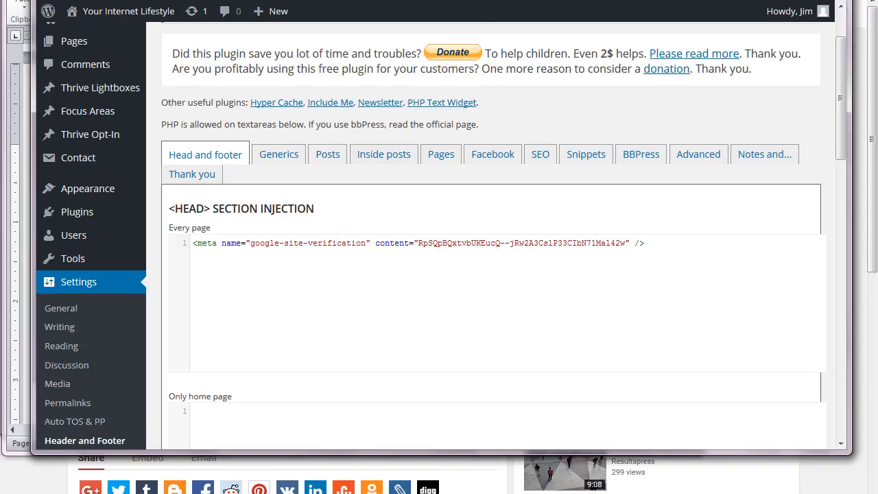
{"action": "left_click", "coordinate": [652, 1]}
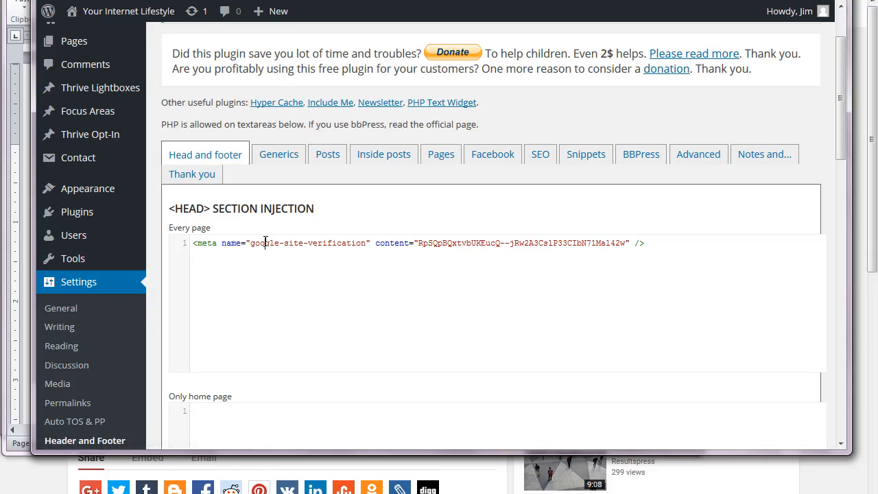
{"action": "left_click_drag", "start_coordinate": [657, 245], "coordinate": [155, 254]}
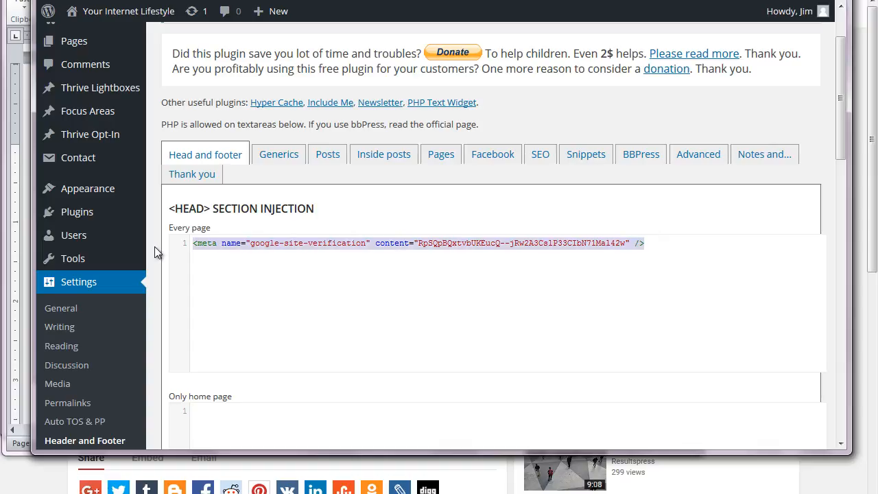
{"action": "left_click", "coordinate": [183, 253]}
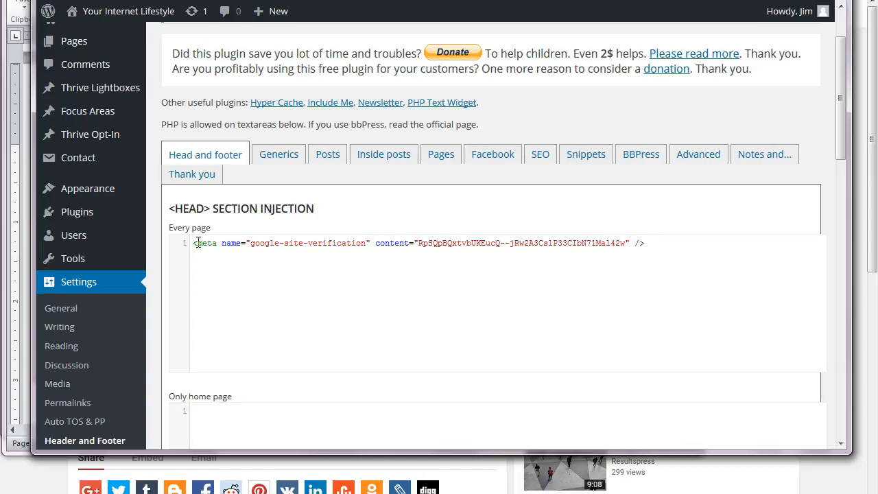
Look over the remaining injection sections on the Header and Footer page and save the settings.
{"action": "scroll", "coordinate": [272, 343], "scroll_direction": "down", "scroll_amount": 3}
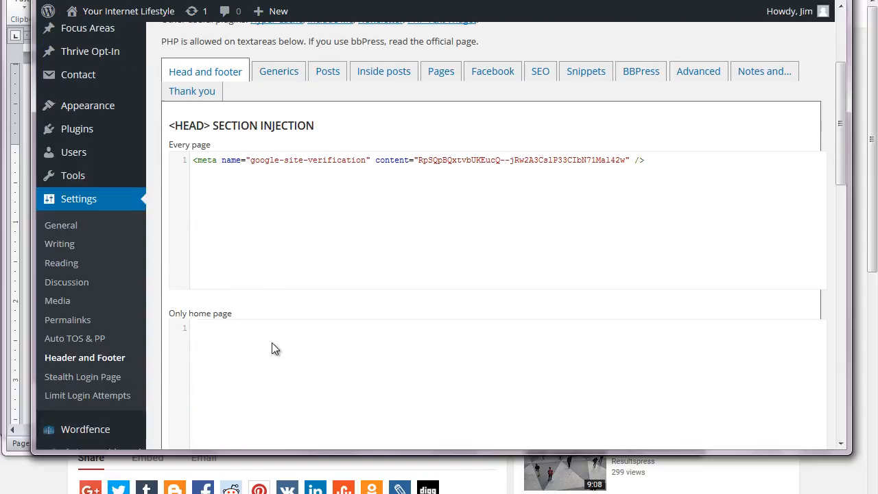
{"action": "scroll", "coordinate": [237, 278], "scroll_direction": "up", "scroll_amount": 3}
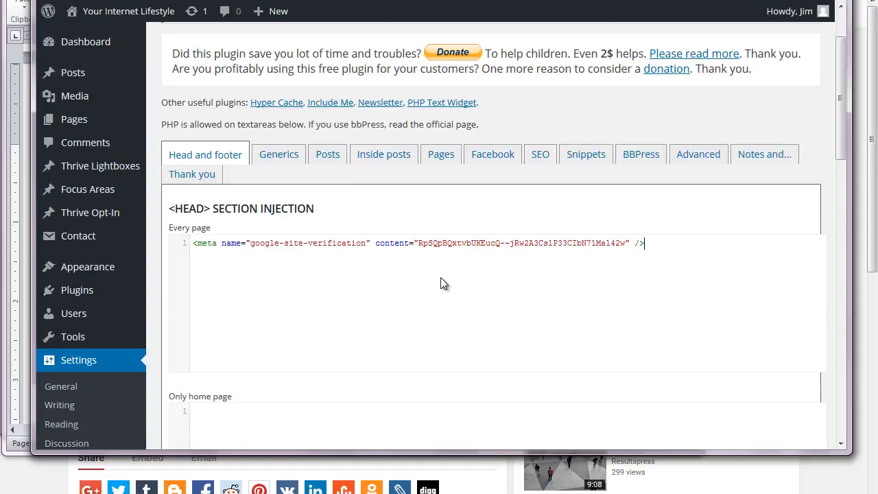
{"action": "scroll", "coordinate": [189, 281], "scroll_direction": "down", "scroll_amount": 2}
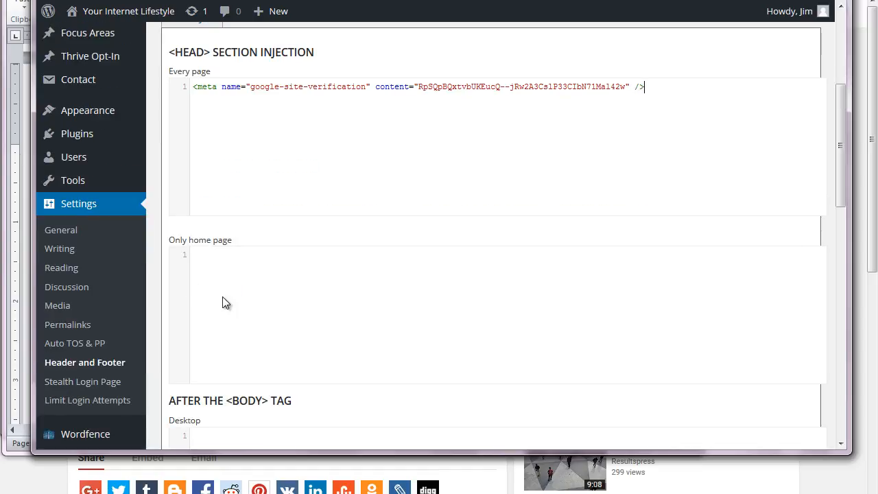
{"action": "scroll", "coordinate": [227, 302], "scroll_direction": "down", "scroll_amount": 1}
{"action": "scroll", "coordinate": [226, 302], "scroll_direction": "down", "scroll_amount": 2}
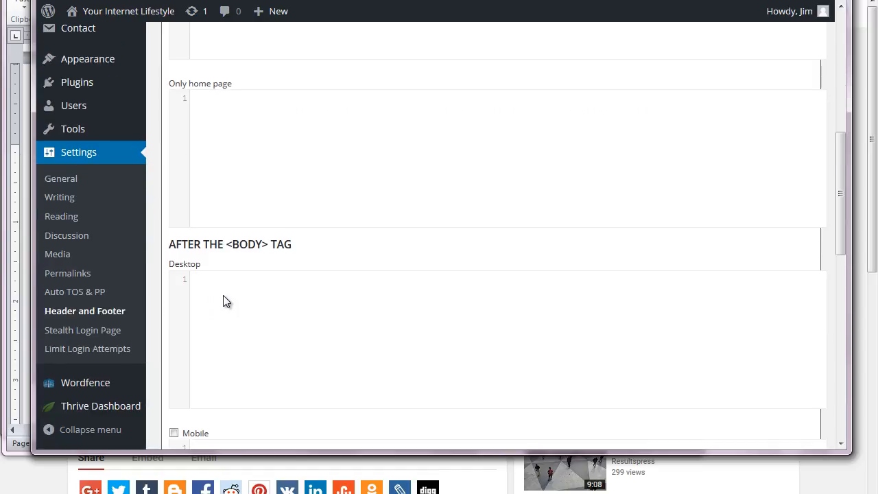
{"action": "left_click_drag", "start_coordinate": [841, 162], "coordinate": [839, 356]}
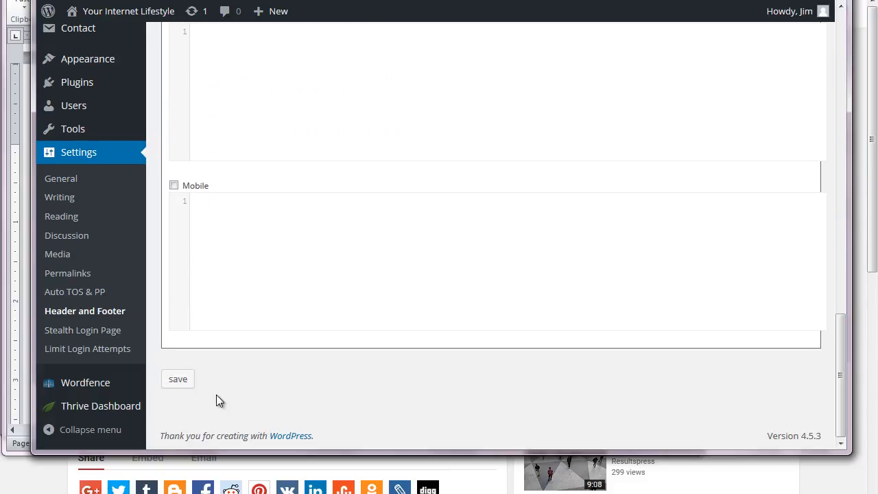
{"action": "left_click", "coordinate": [177, 381]}
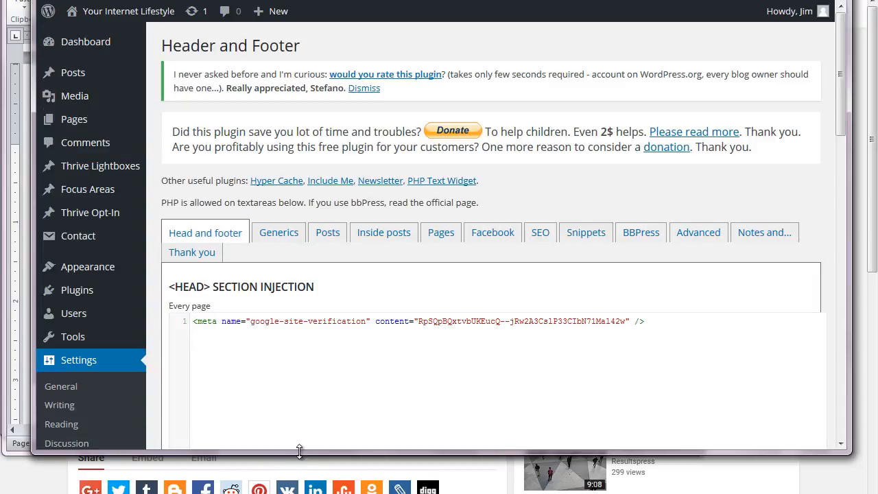
Make the browser window taller, return to Search Console, verify ownership with the HTML tag, and continue to the site's dashboard.
{"action": "left_click_drag", "start_coordinate": [298, 453], "coordinate": [298, 493]}
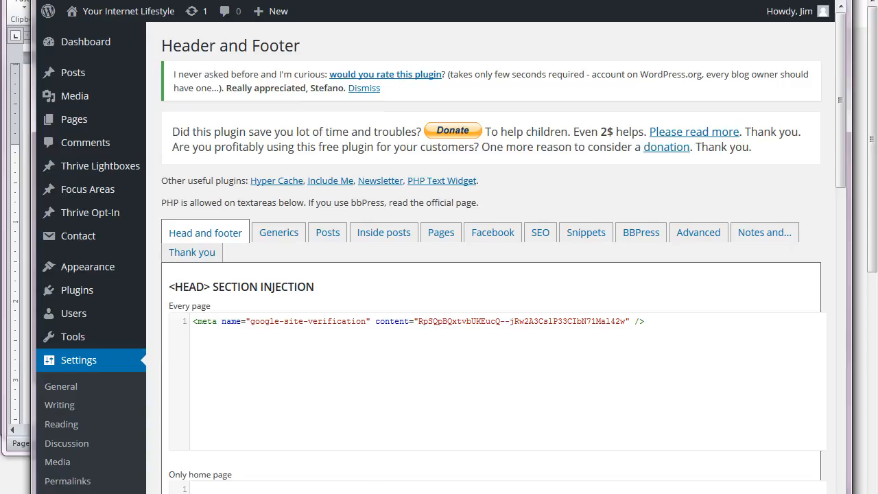
{"action": "left_click_drag", "start_coordinate": [840, 153], "coordinate": [827, 110]}
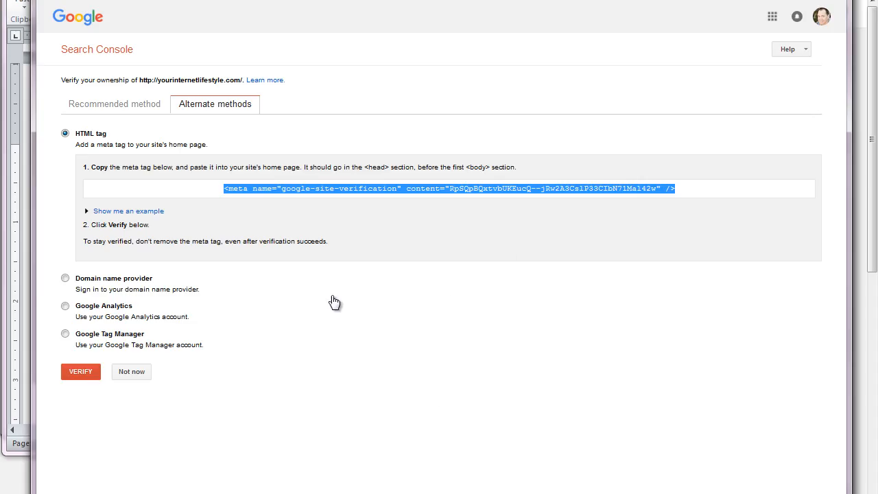
{"action": "left_click", "coordinate": [74, 374]}
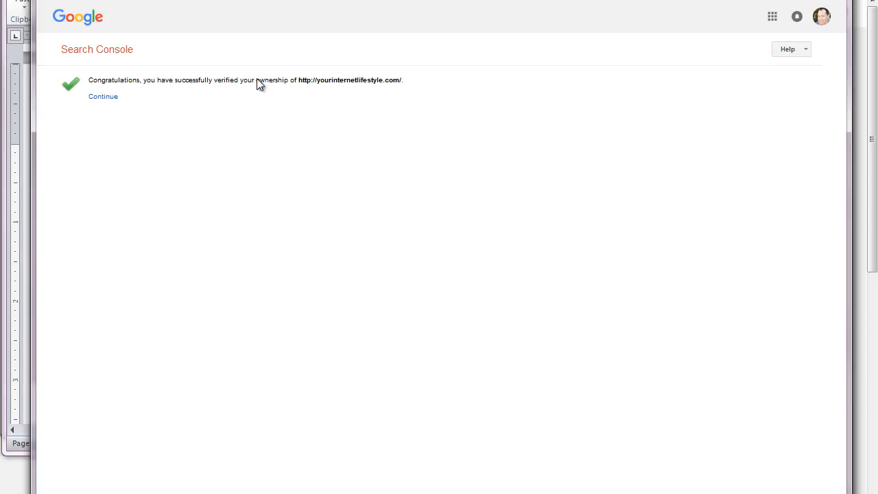
{"action": "left_click", "coordinate": [105, 100]}
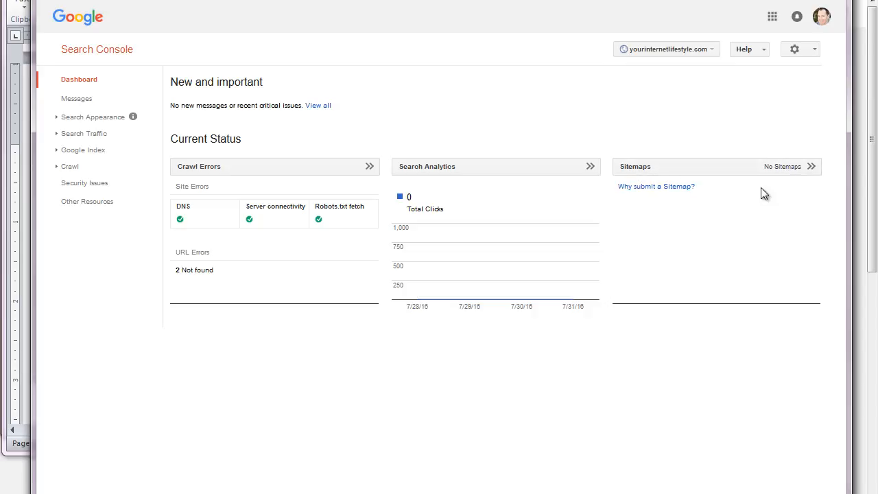
Open the site's Sitemaps page, test sitemap.xml, and view the test result before closing it.
{"action": "left_click", "coordinate": [763, 166]}
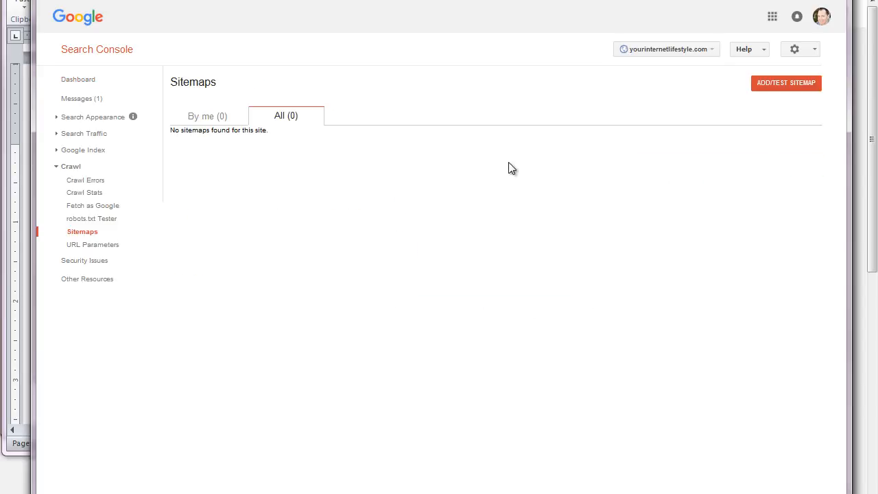
{"action": "left_click", "coordinate": [797, 88]}
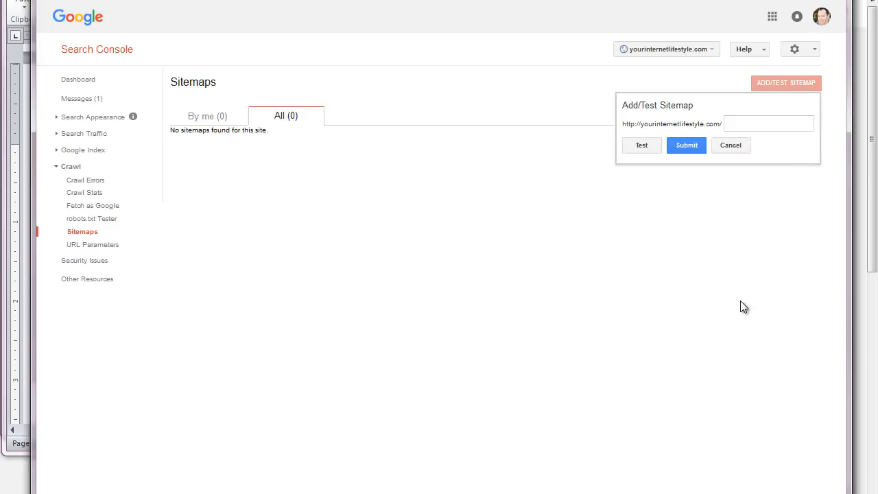
{"action": "left_click", "coordinate": [740, 124]}
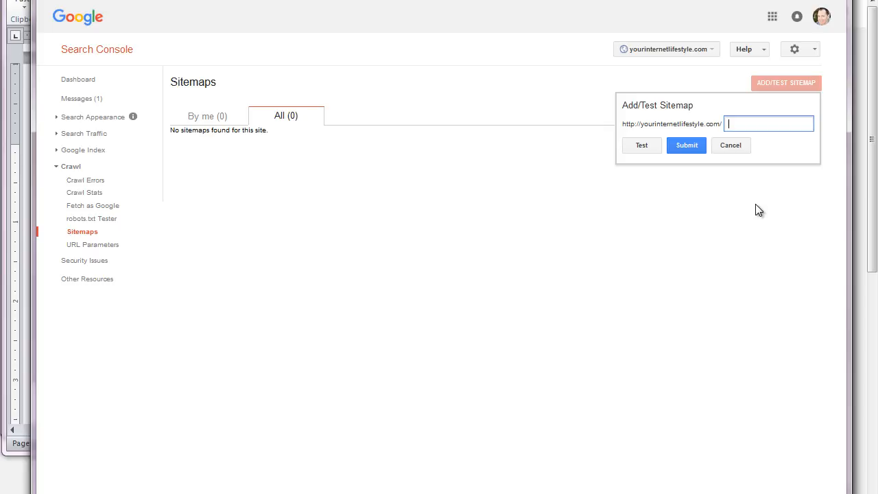
{"action": "type", "text": "sitemap.xml"}
{"action": "left_click", "coordinate": [640, 147]}
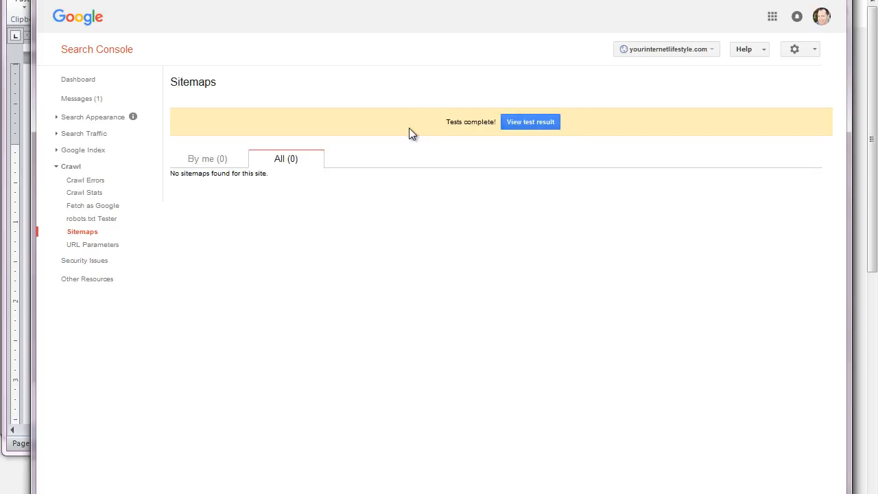
{"action": "left_click", "coordinate": [539, 122]}
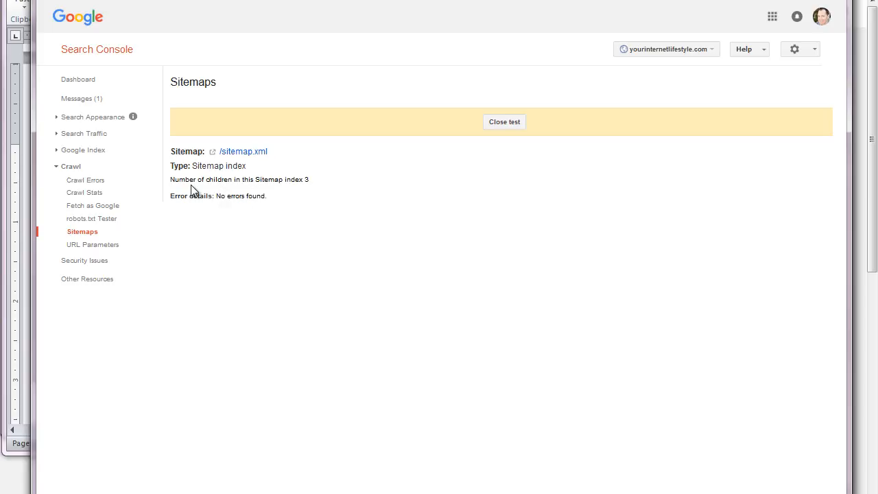
{"action": "left_click", "coordinate": [512, 121]}
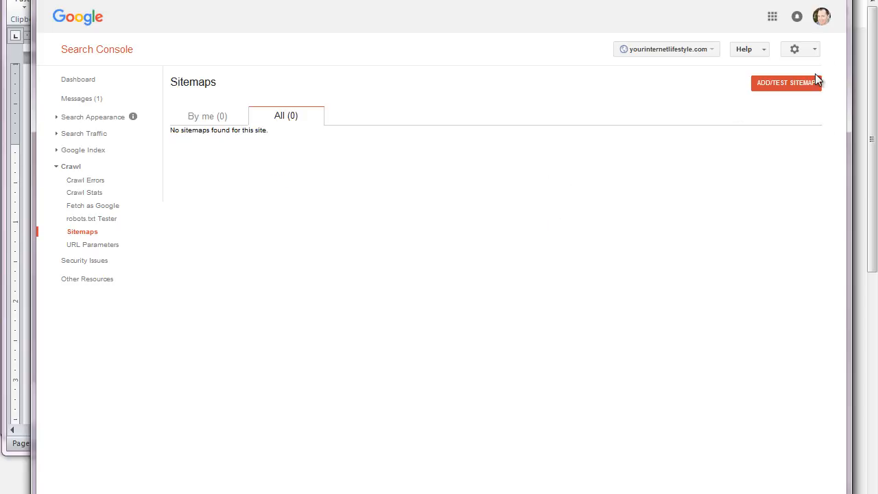
Submit sitemap.xml as the site's sitemap, dismiss the notice, and return to the WordPress Header and Footer page.
{"action": "left_click", "coordinate": [784, 83]}
{"action": "left_click", "coordinate": [753, 125]}
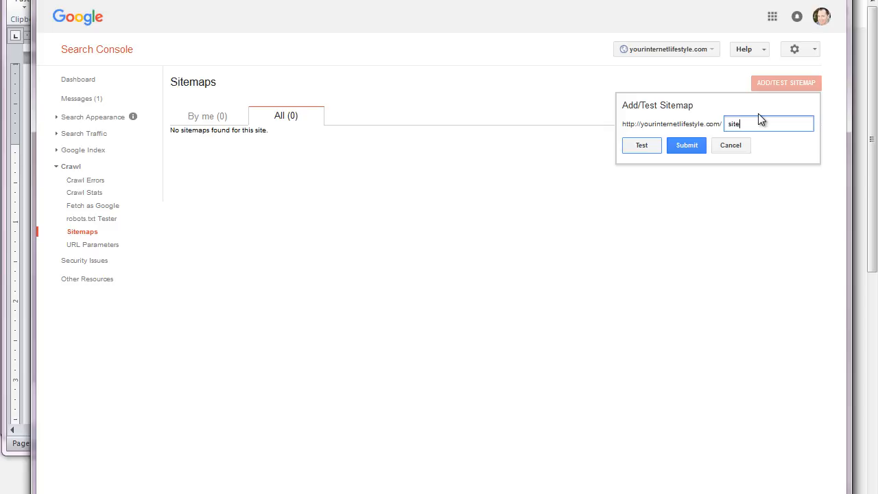
{"action": "type", "text": "sitemap.xml"}
{"action": "left_click", "coordinate": [678, 149]}
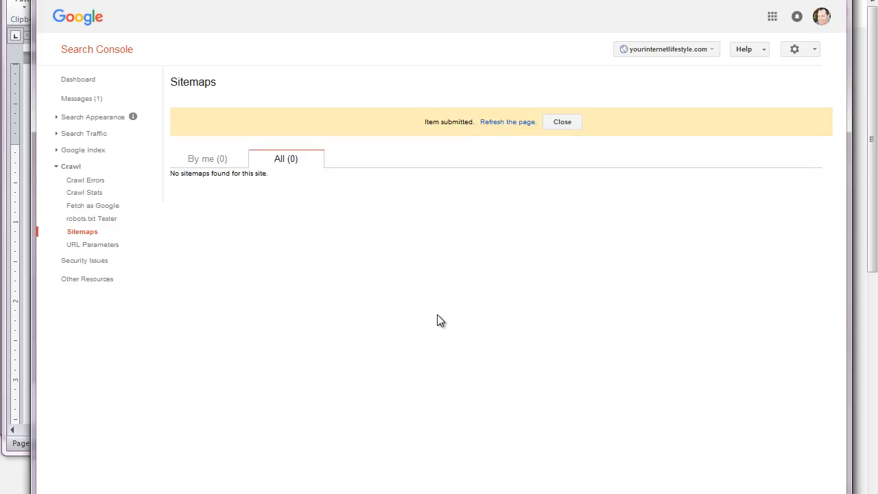
{"action": "left_click", "coordinate": [562, 125]}
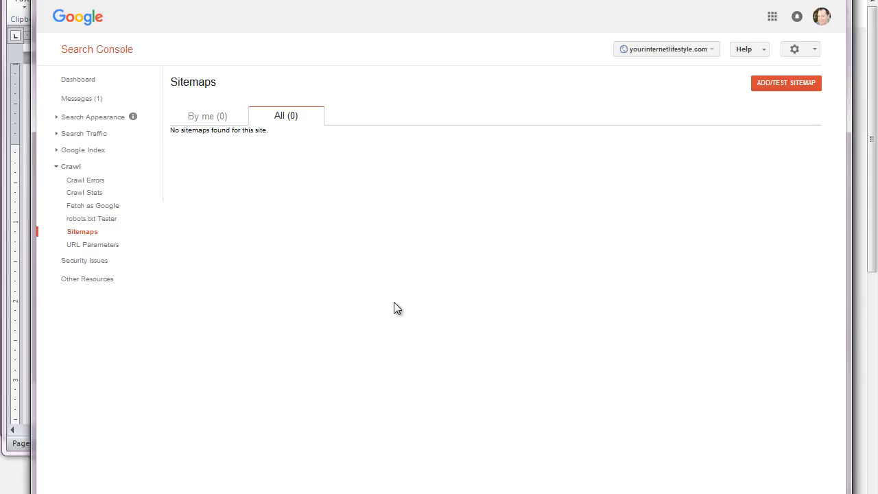
{"action": "key", "text": "ctrl+Tab"}
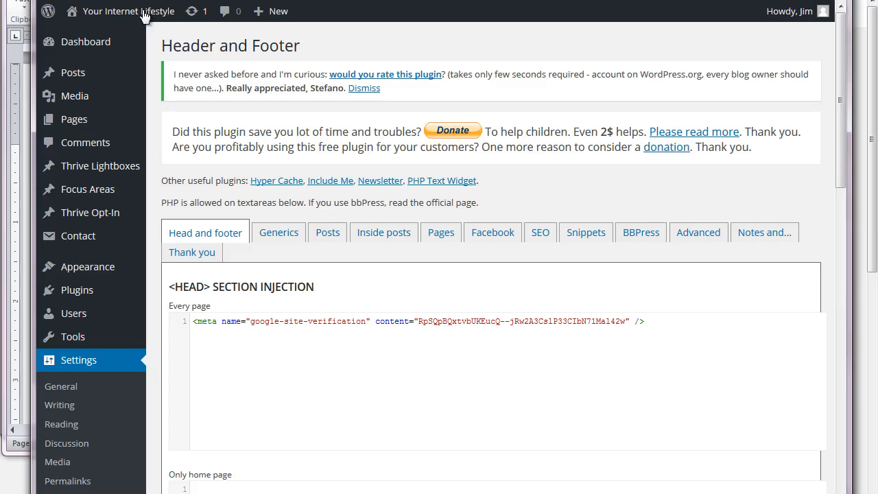